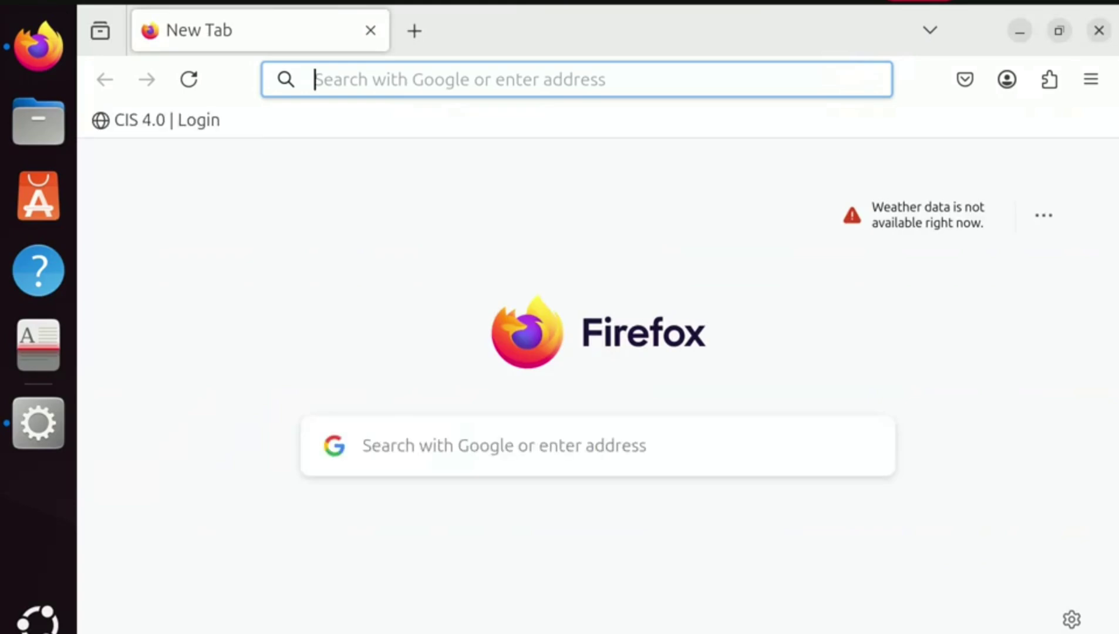
type("any")
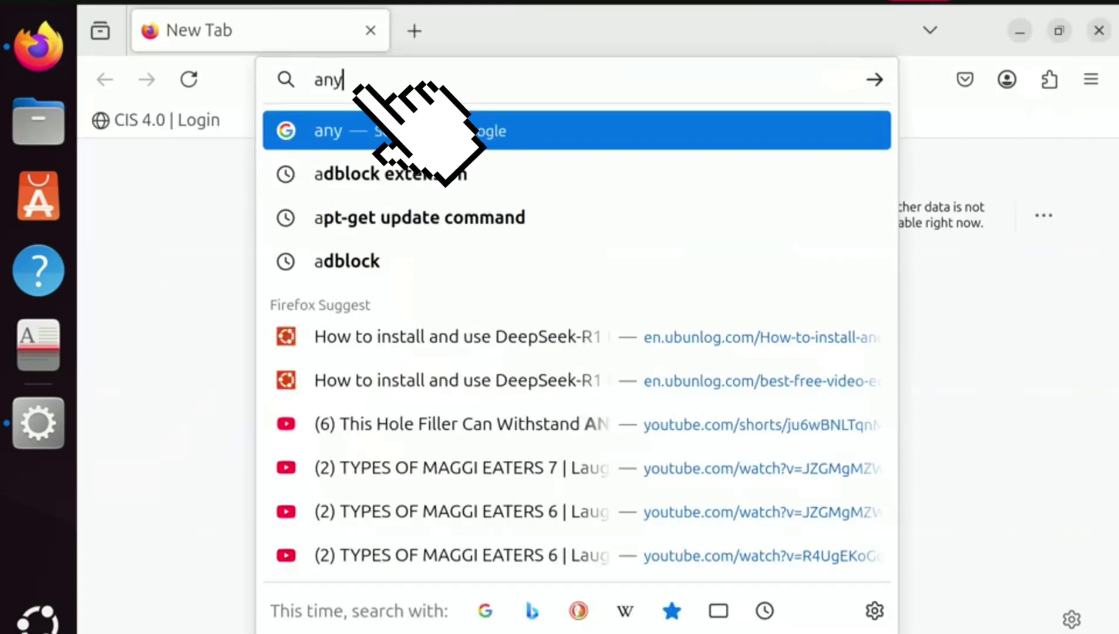
type("desk")
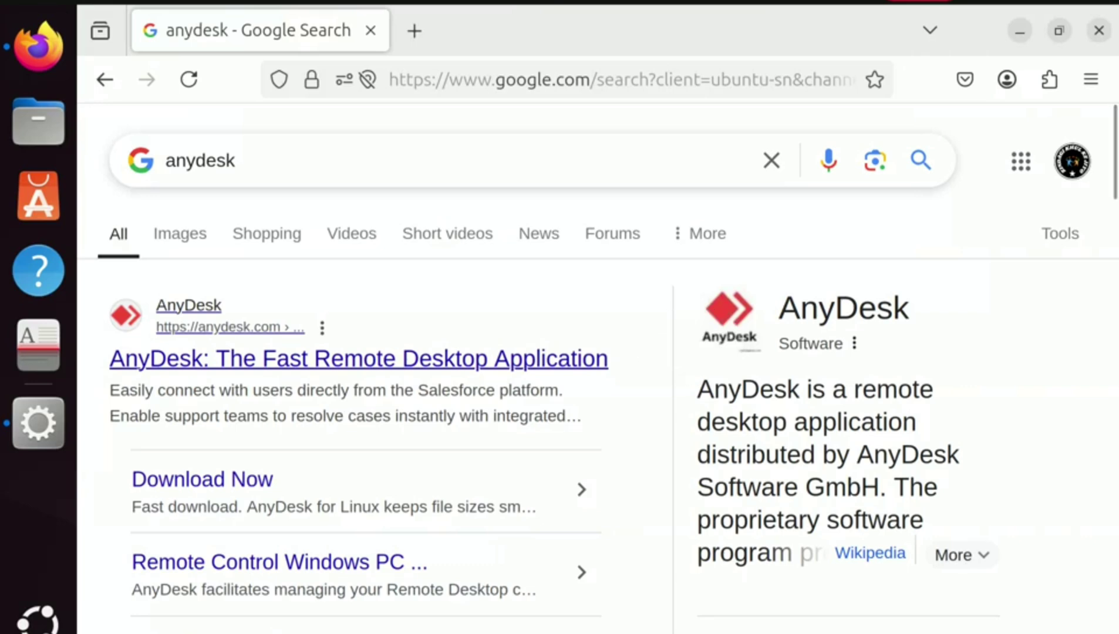
- Open the official 'AnyDesk: The Fast Remote Desktop Application' site from the search results
left_click(359, 358)
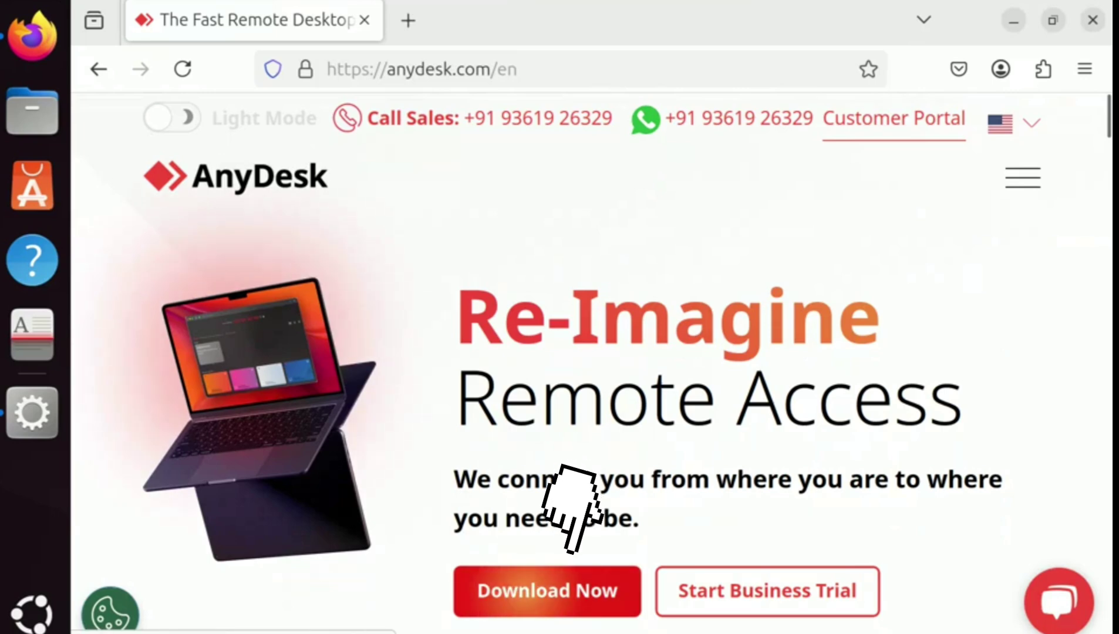
- Go to the Linux downloads page and download anydesk_6.4.2-1_amd64.deb
left_click(547, 591)
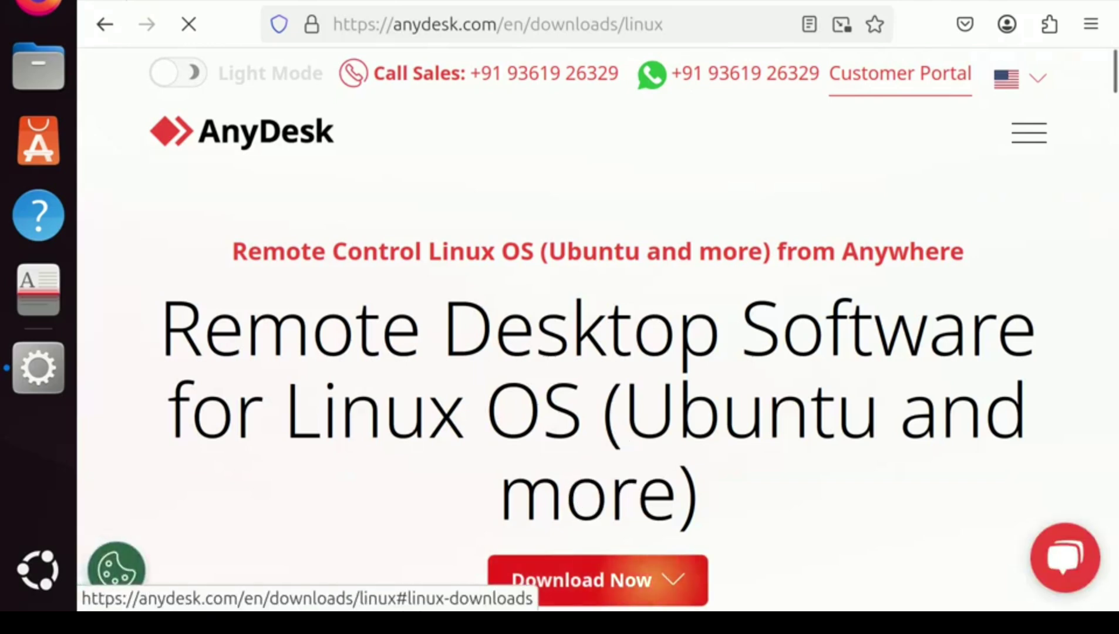
scroll(699, 568, "down", 5)
scroll(699, 568, "down", 5)
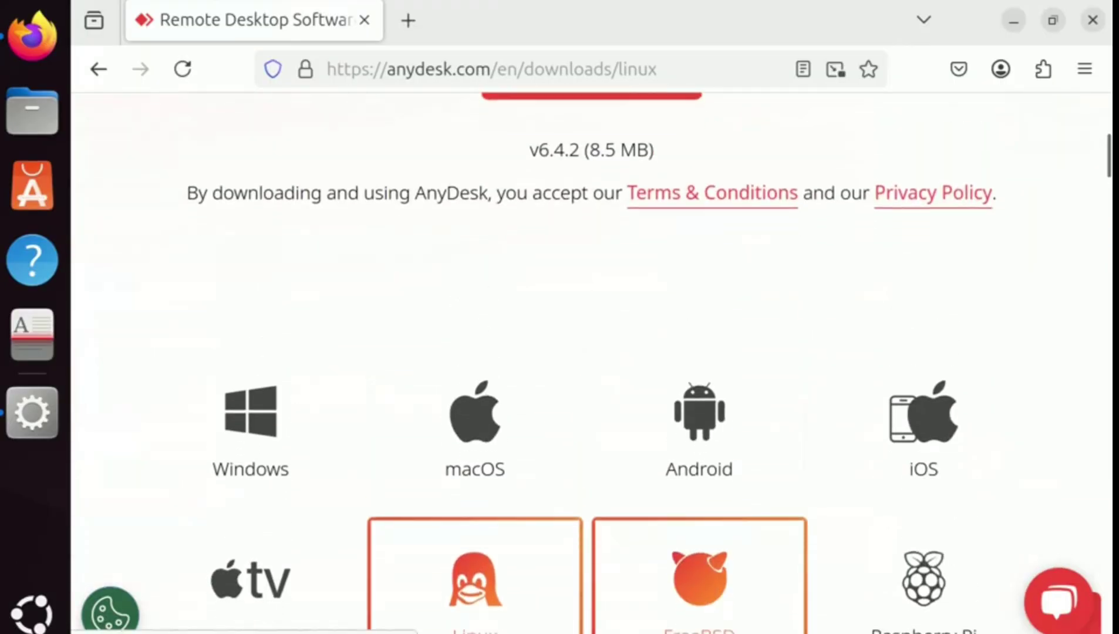
scroll(699, 567, "up", 1)
scroll(700, 541, "up", 2)
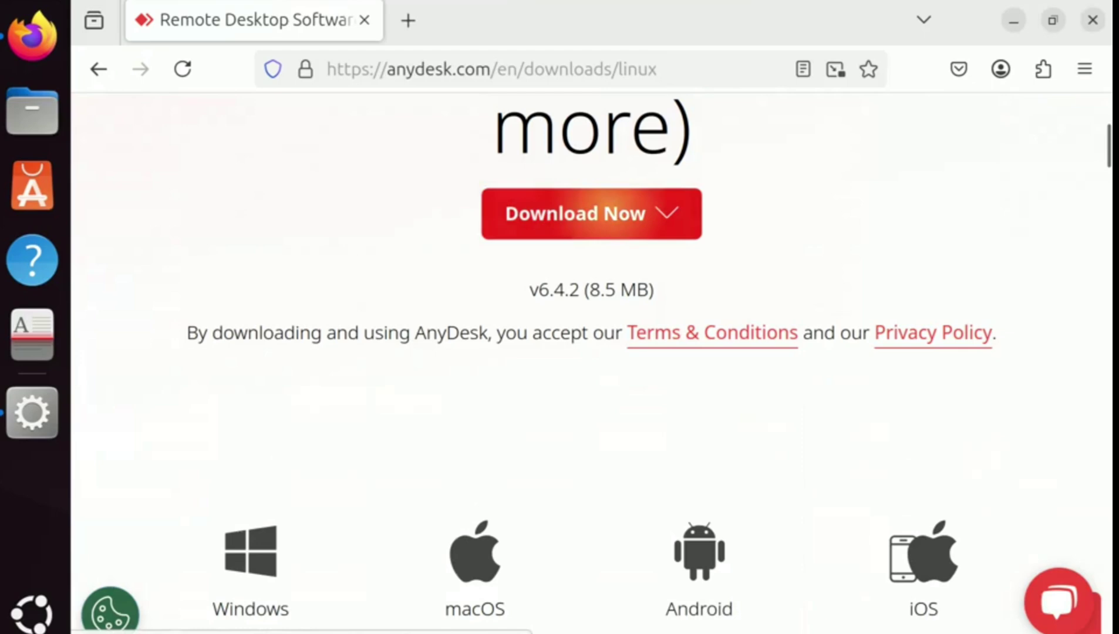
scroll(594, 349, "down", 5)
scroll(595, 349, "down", 4)
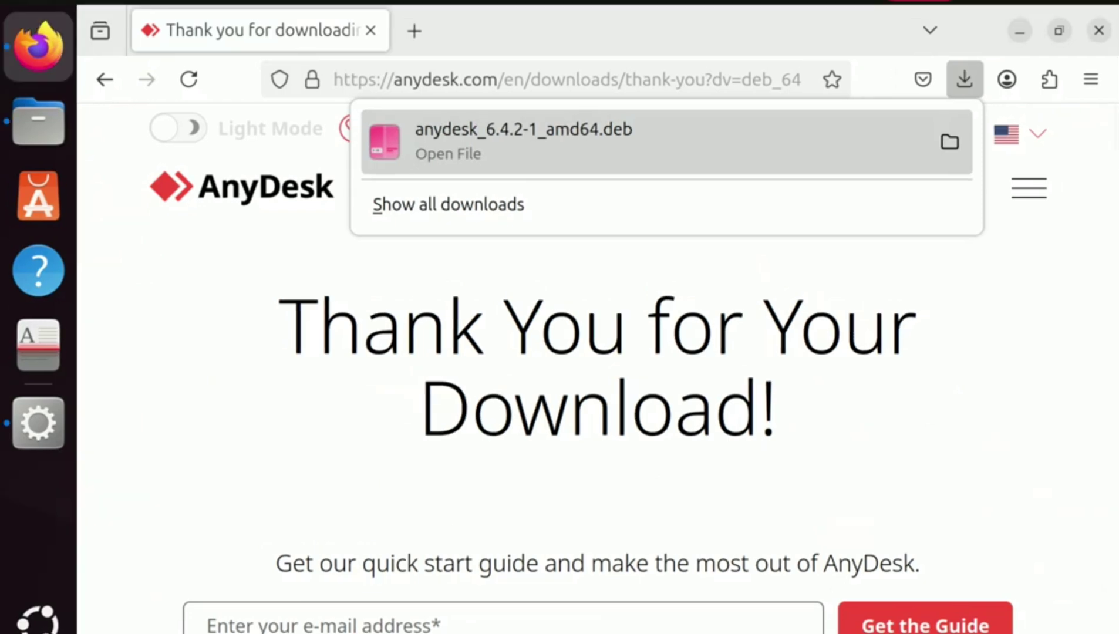
- In a new terminal, change into Downloads and list its files with ls
key("ctrl+alt+t")
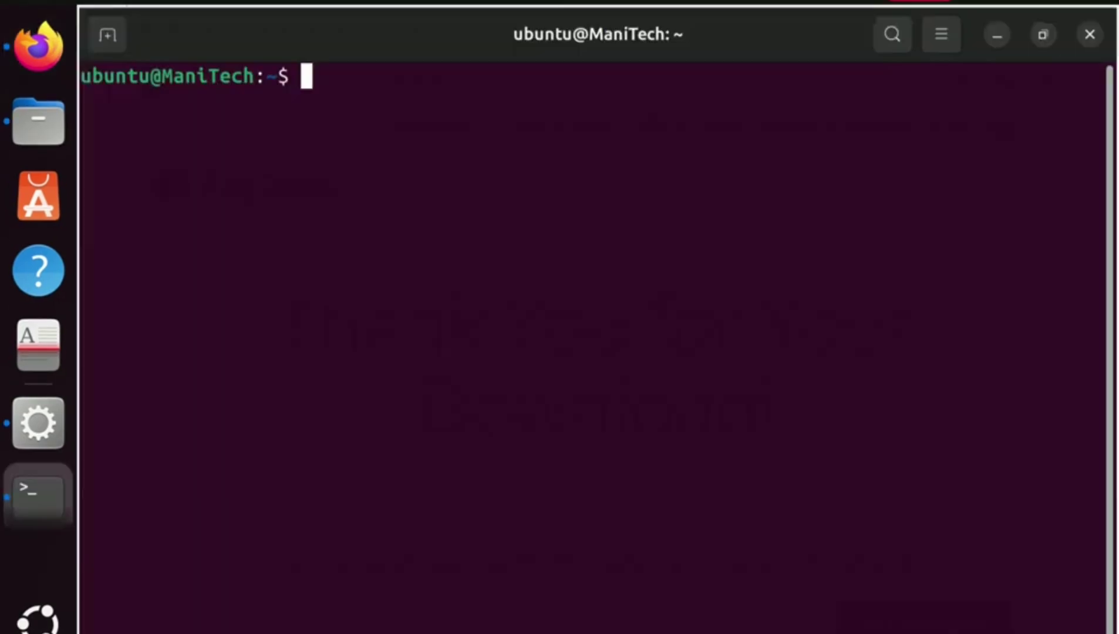
type("c")
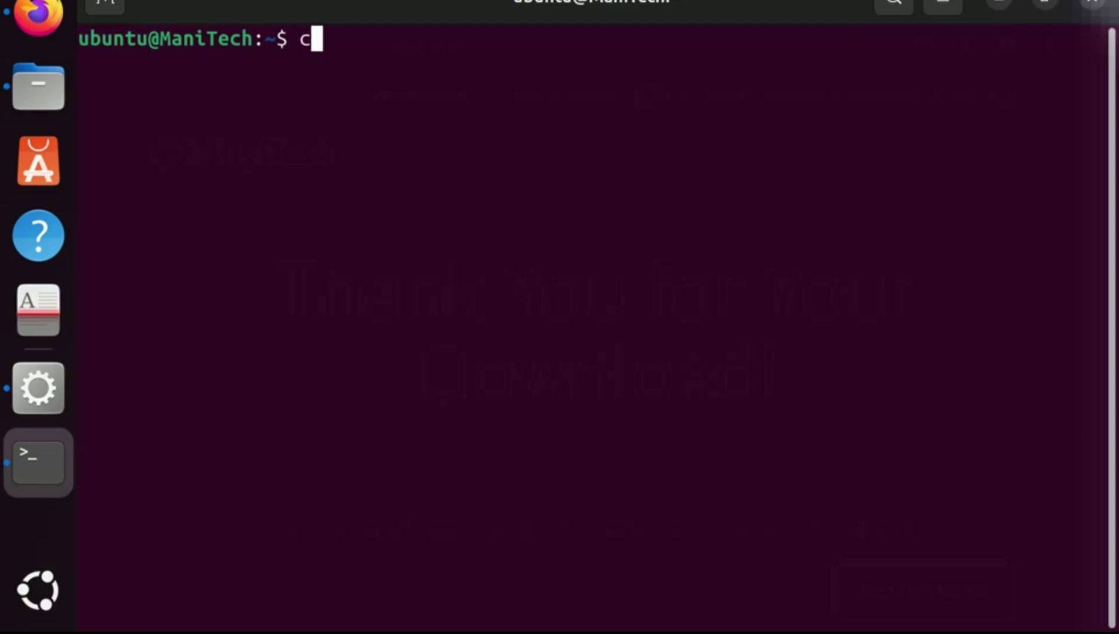
type("d Do")
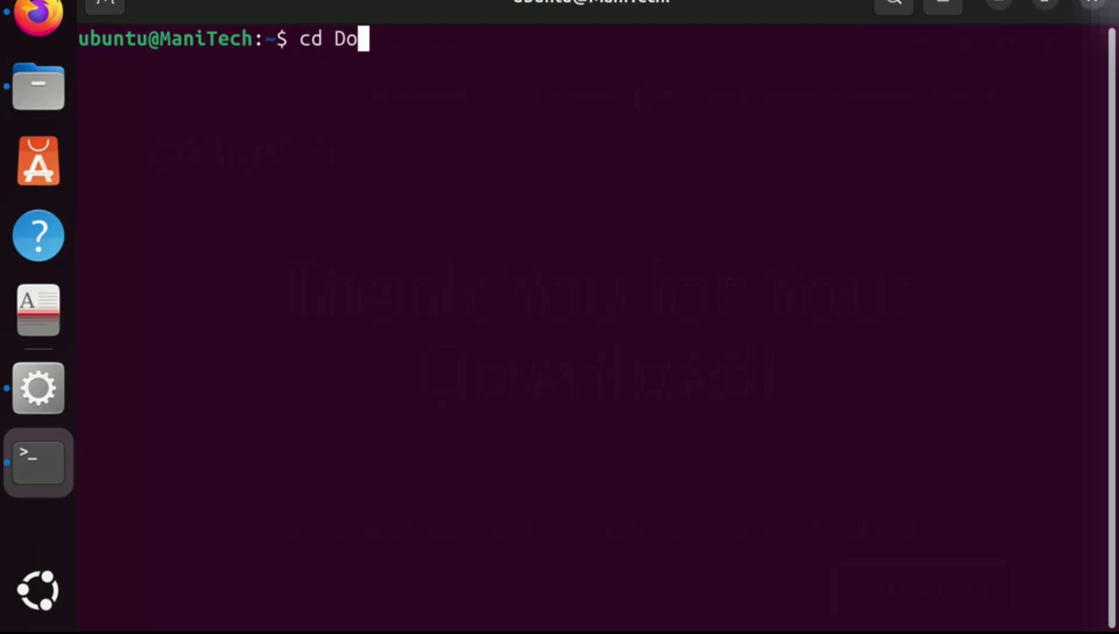
type("w")
key("Tab")
key("Return")
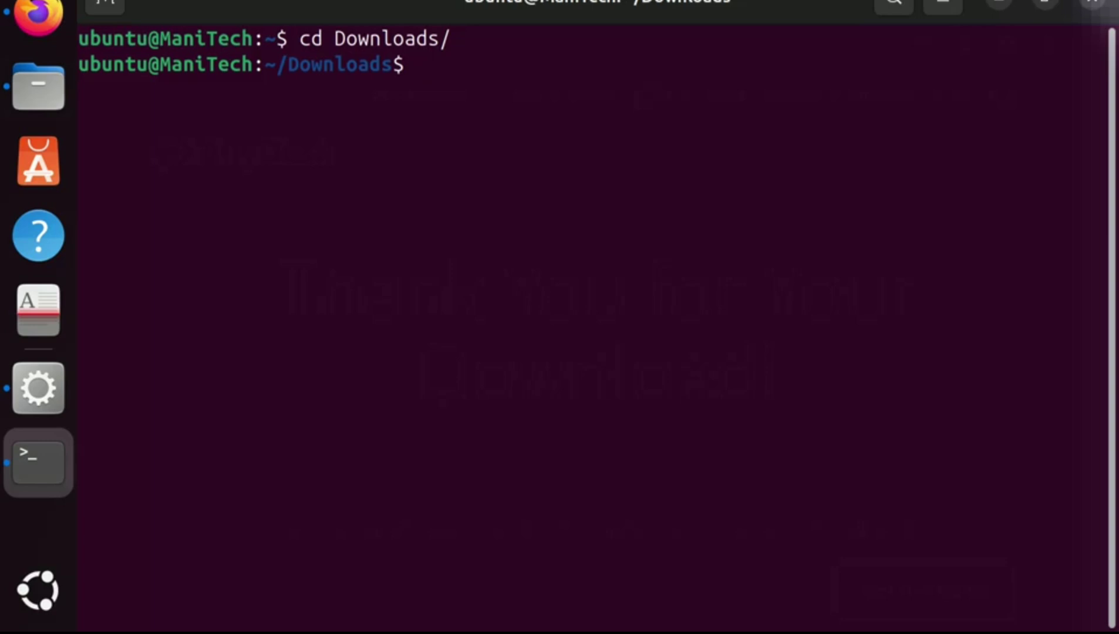
type("d")
key("BackSpace")
type("ls")
key("Return")
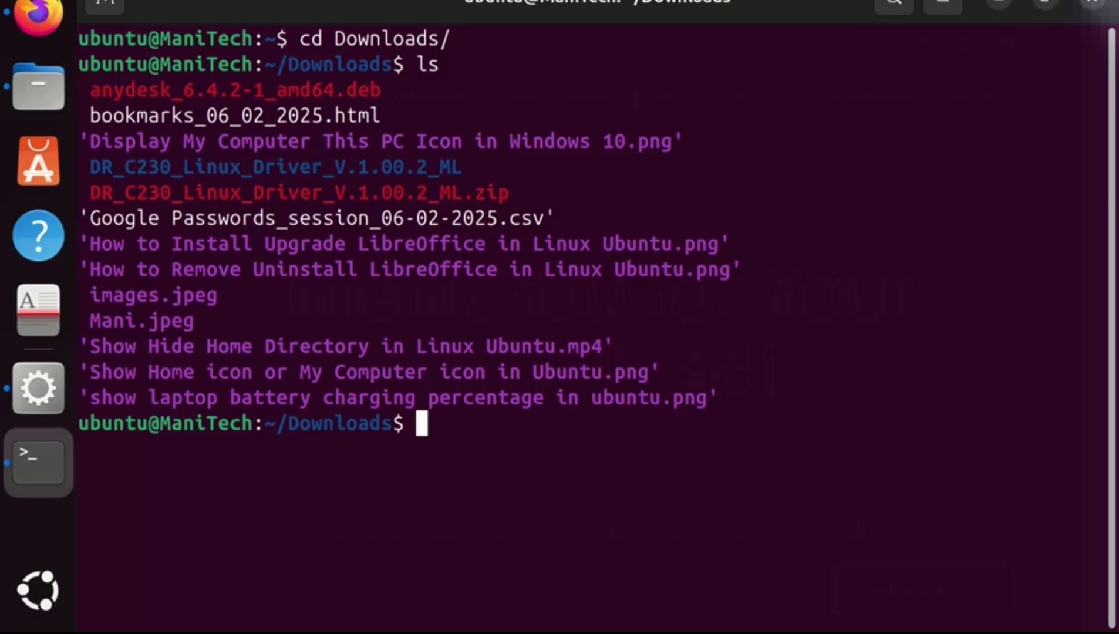
type("dpkg ")
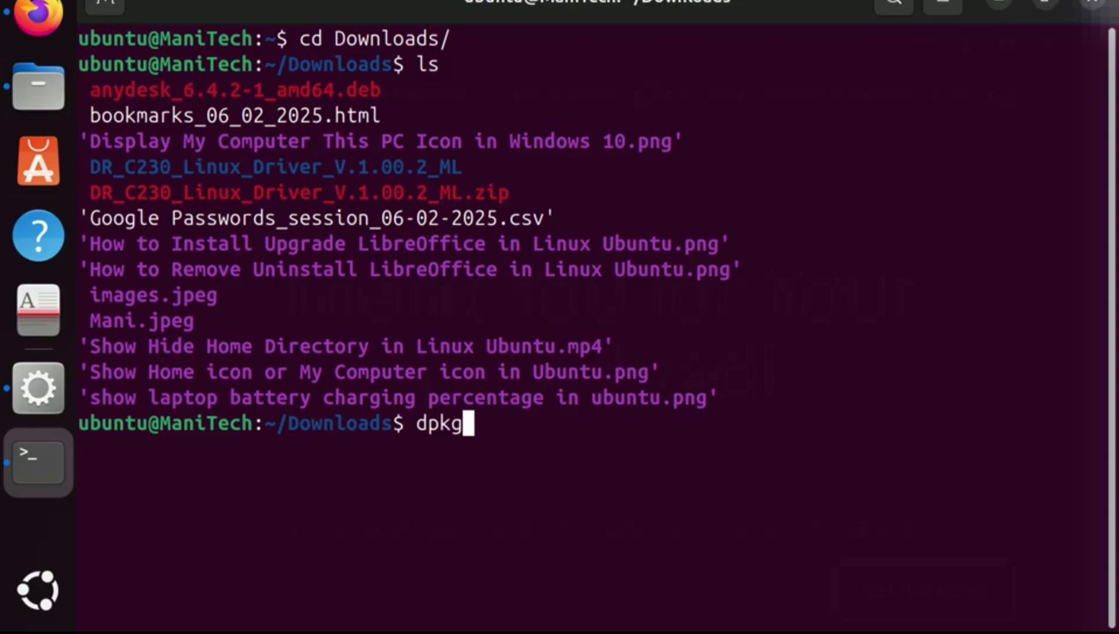
type("-i ")
type("any")
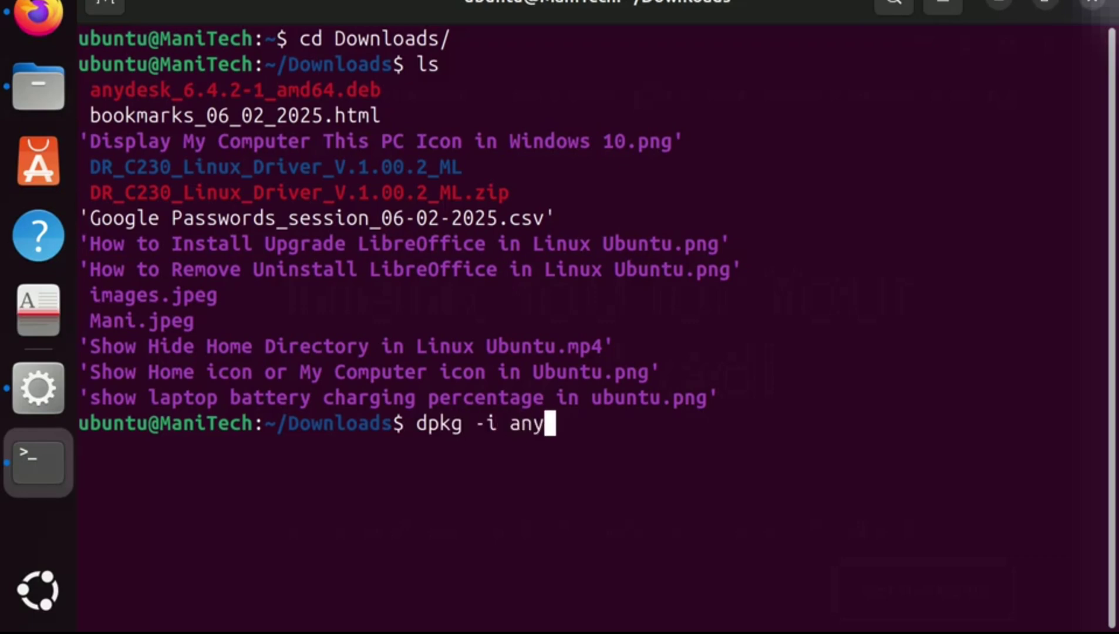
- Run dpkg -i on anydesk_6.4.2-1_amd64.deb without sudo
key("Tab")
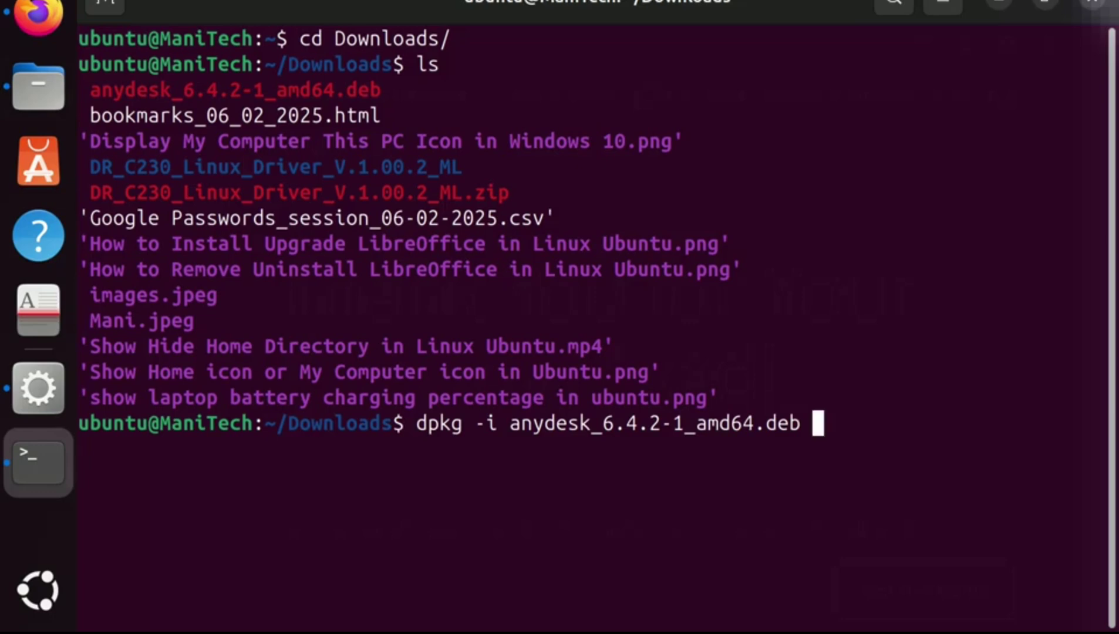
key("Return")
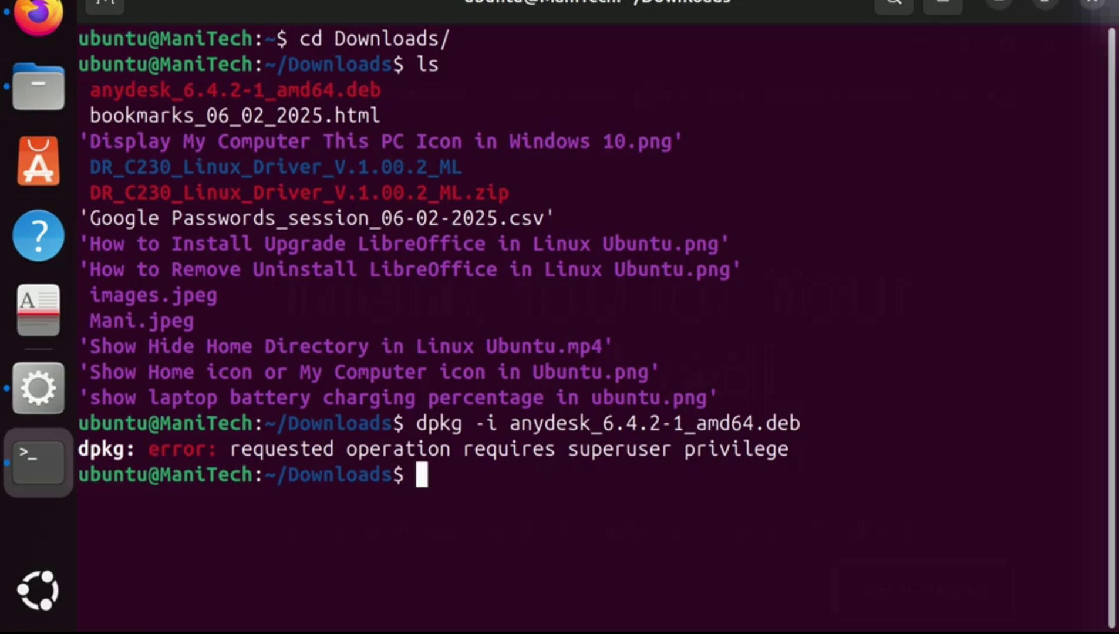
- Rerun the dpkg -i install of the AnyDesk package with sudo
key("Up")
key("Left")
key("Left")
key("Left")
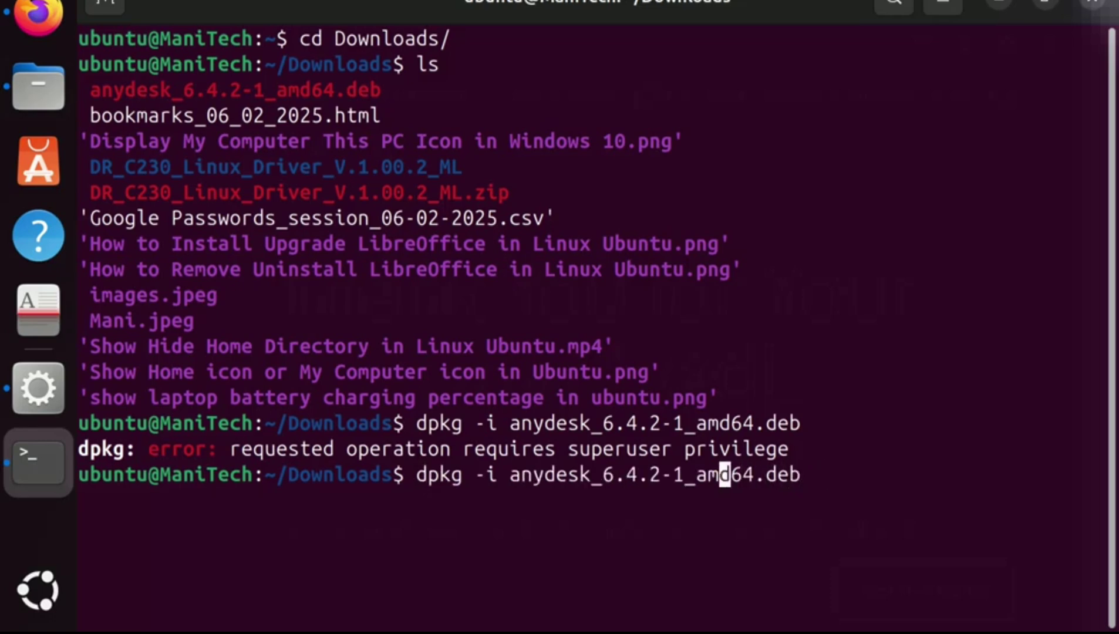
key("Left")
key("Left")
key("Left")
key("Left")
key("Left")
key("Left")
type("su")
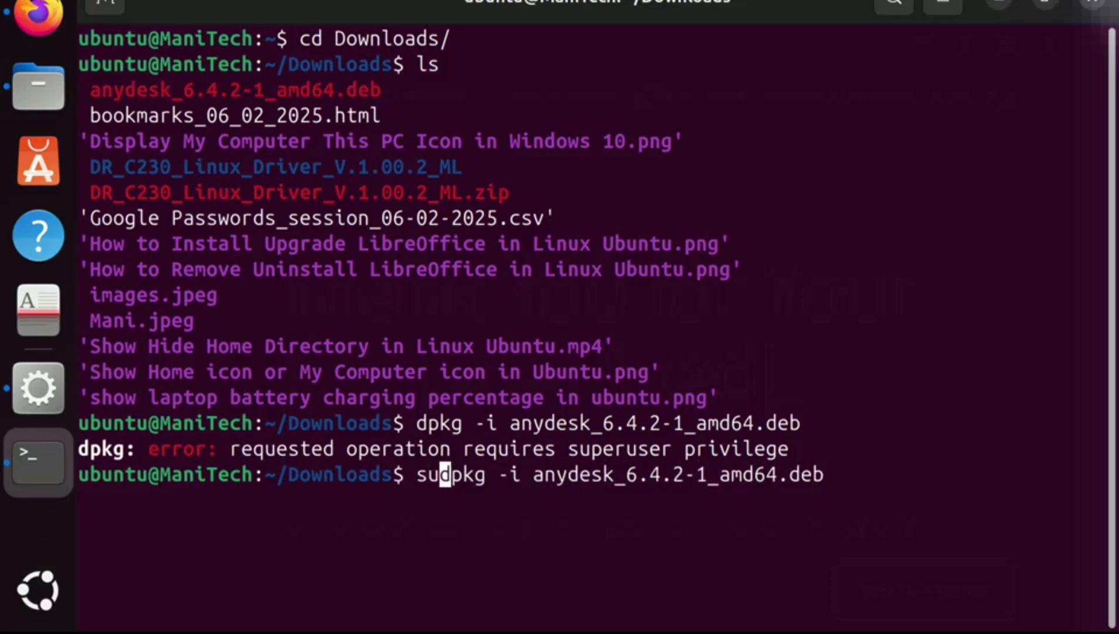
type("do")
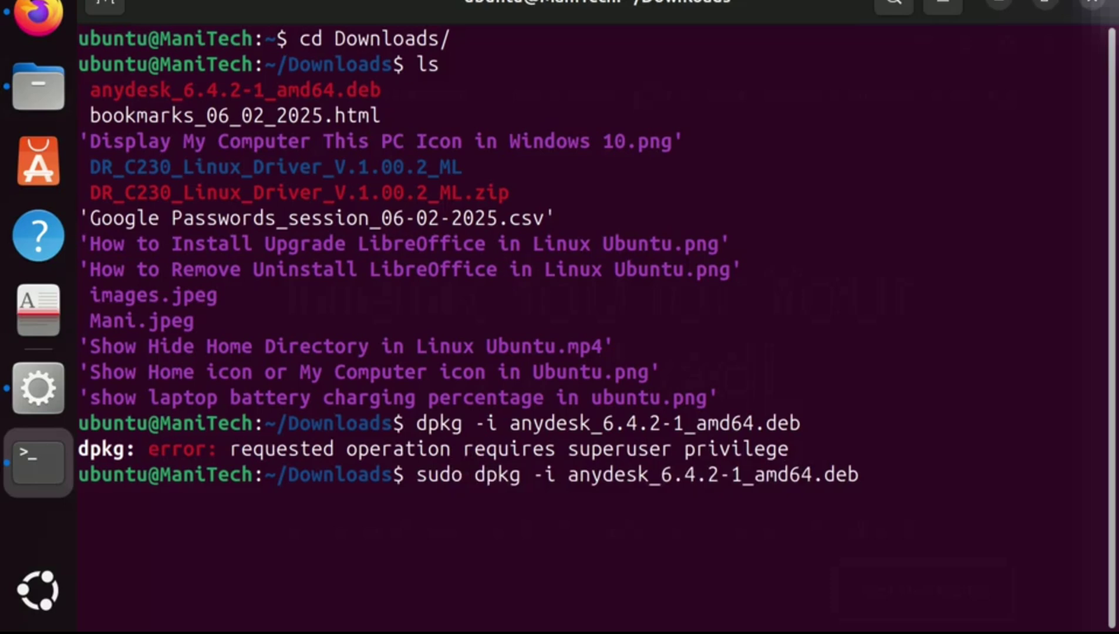
key("Return")
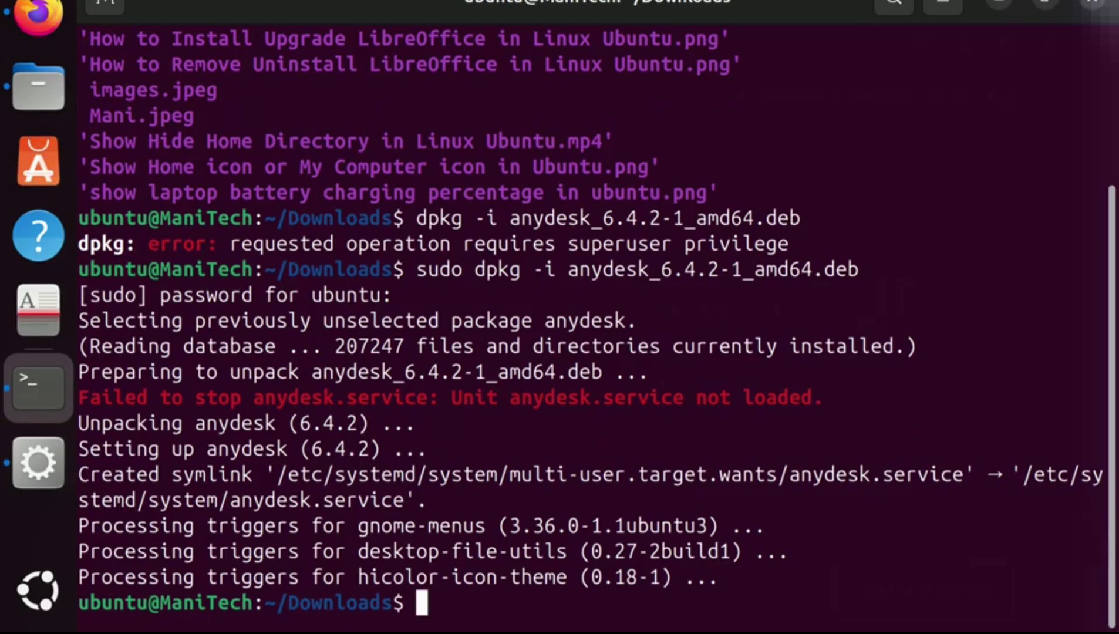
type("anydesk")
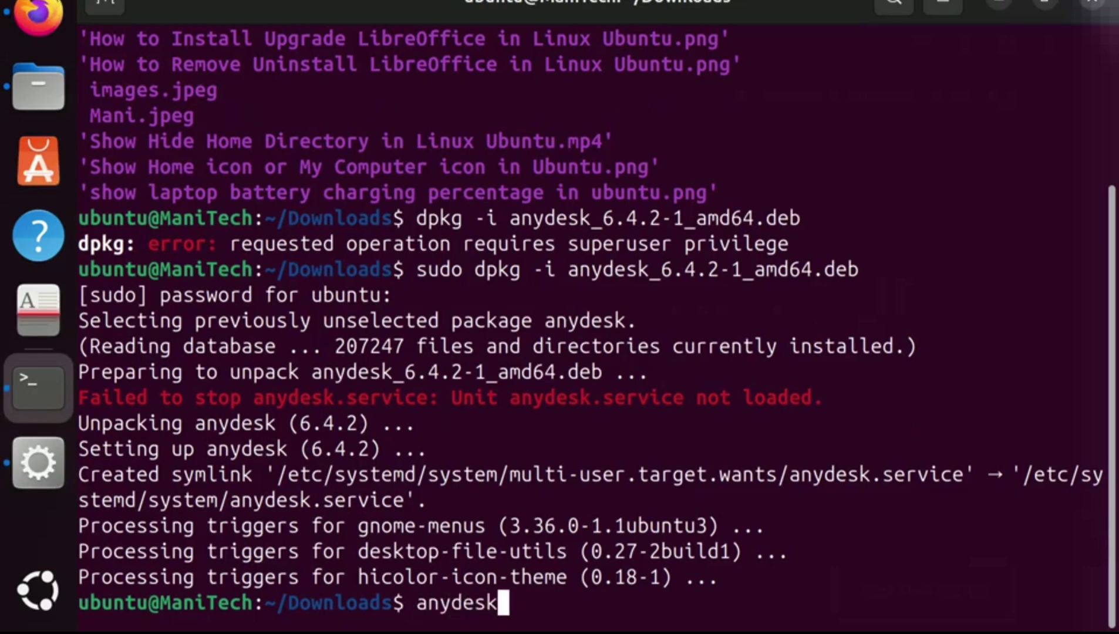
- Launch AnyDesk from the terminal with anydesk and close its Welcome tab
key("Return")
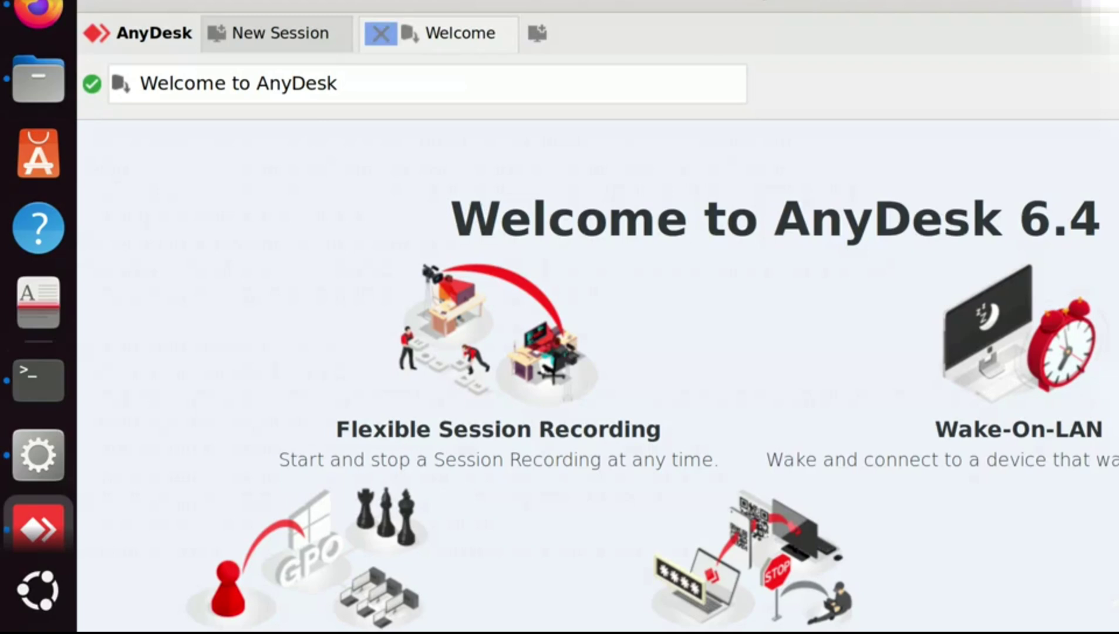
left_click(380, 33)
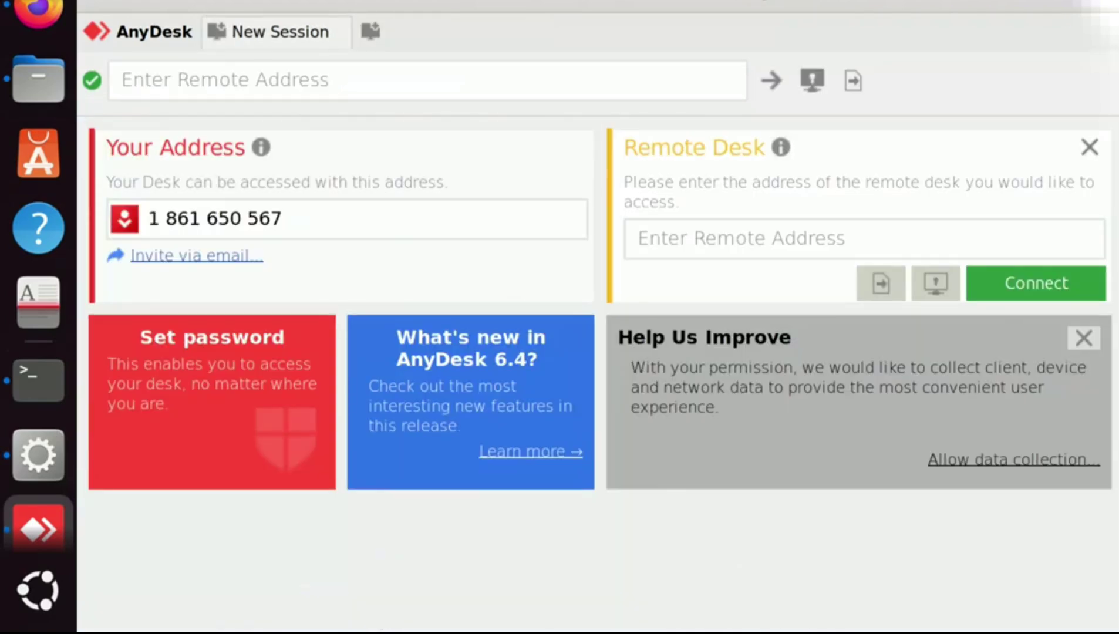